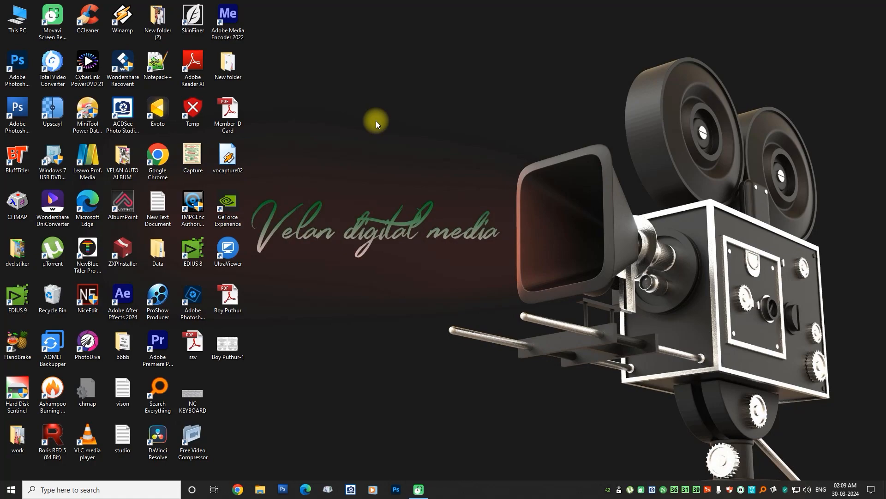
Install the Free Retouch Panel from its setup file in New folder, accepting the license agreement and finishing the wizard
double_click(228, 63)
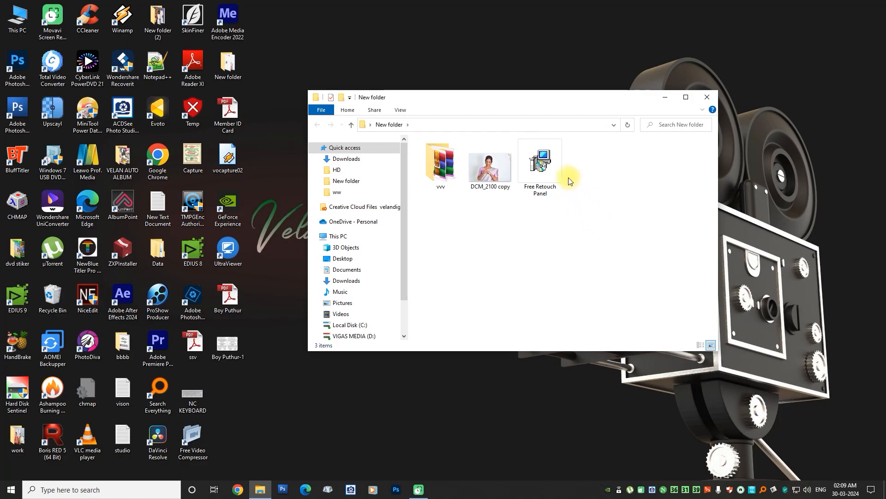
double_click(549, 173)
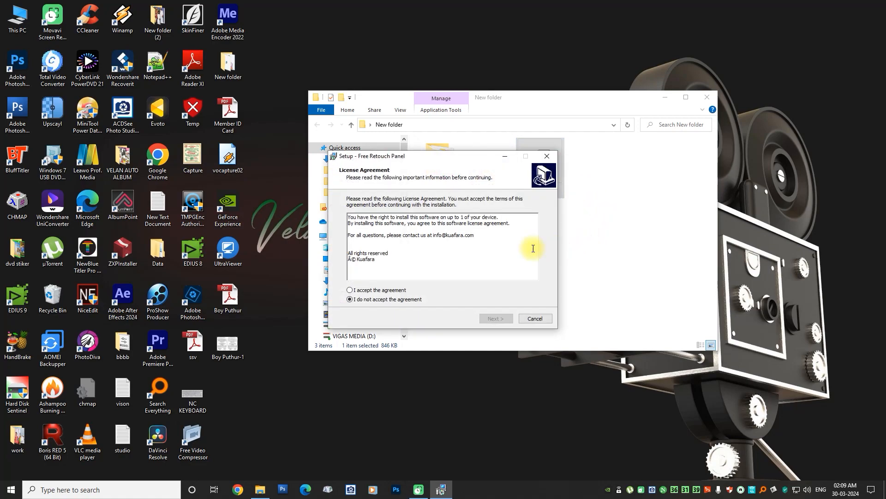
left_click(665, 97)
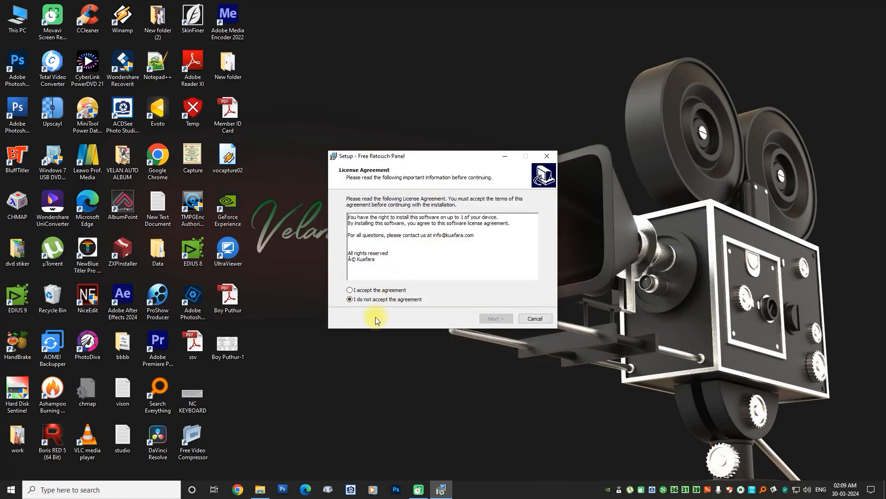
left_click(366, 293)
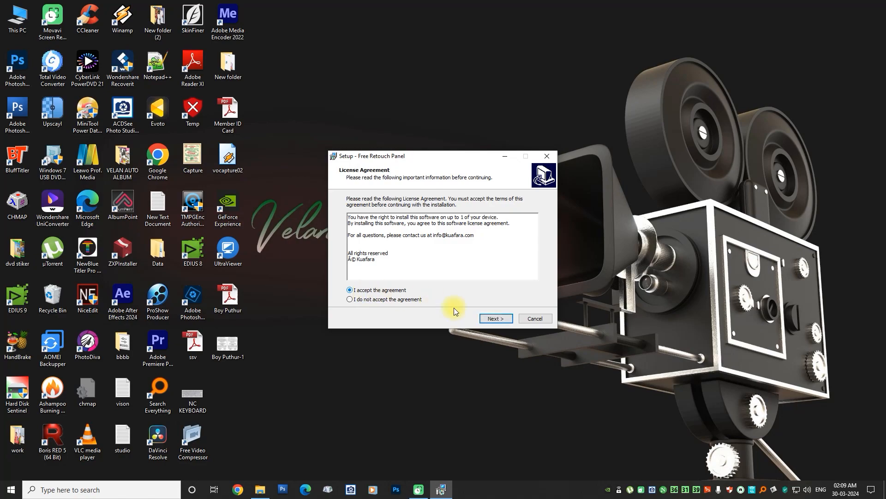
left_click(500, 318)
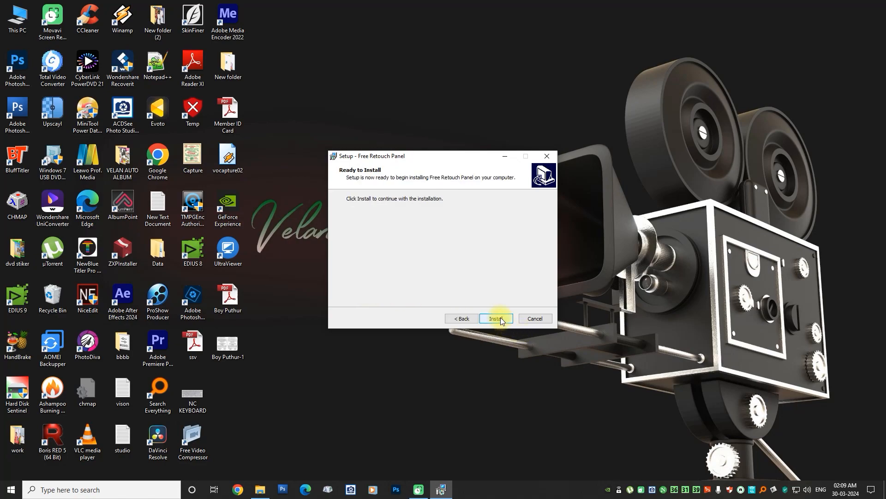
left_click(501, 318)
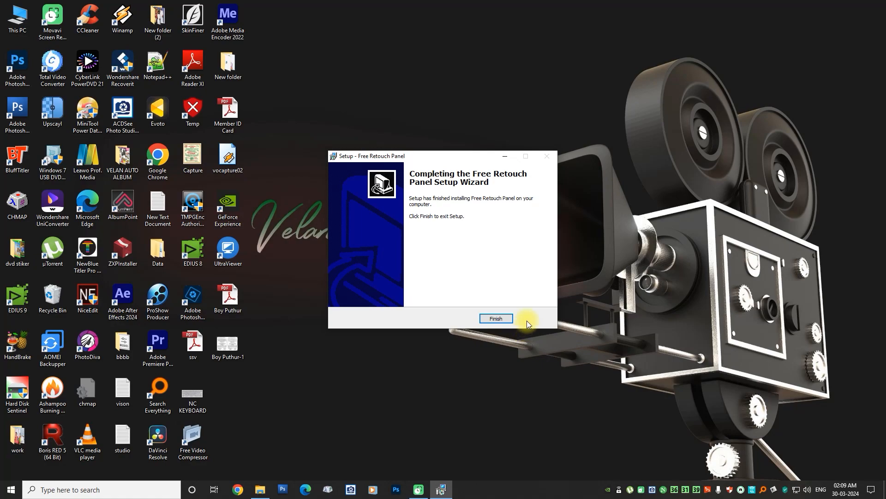
left_click(503, 317)
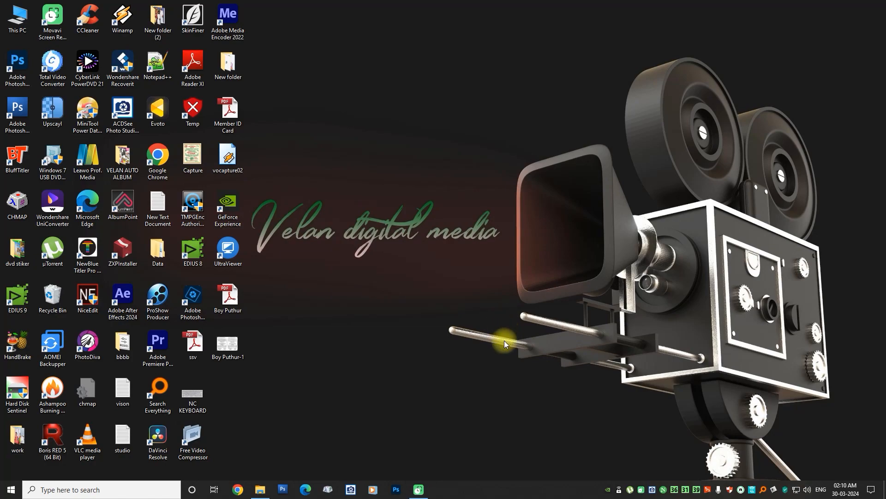
Switch to Photoshop, leave its home screen and open the Free Retouch legacy extension
left_click(396, 489)
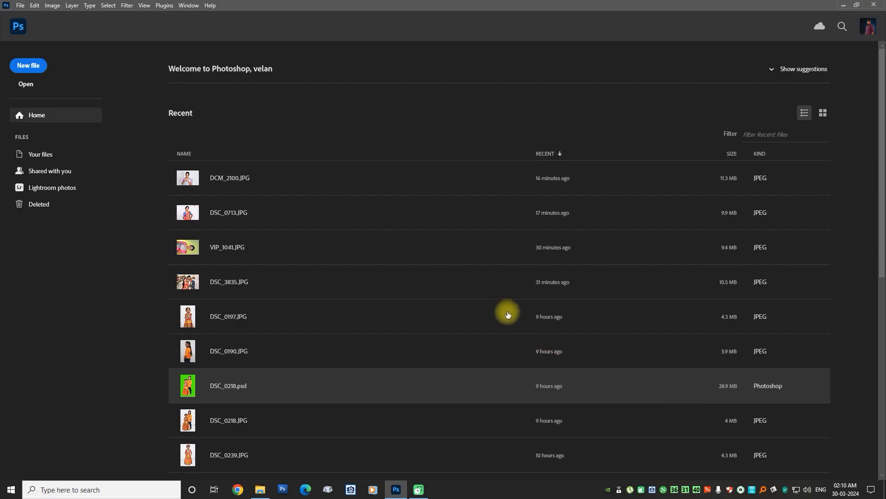
left_click(18, 26)
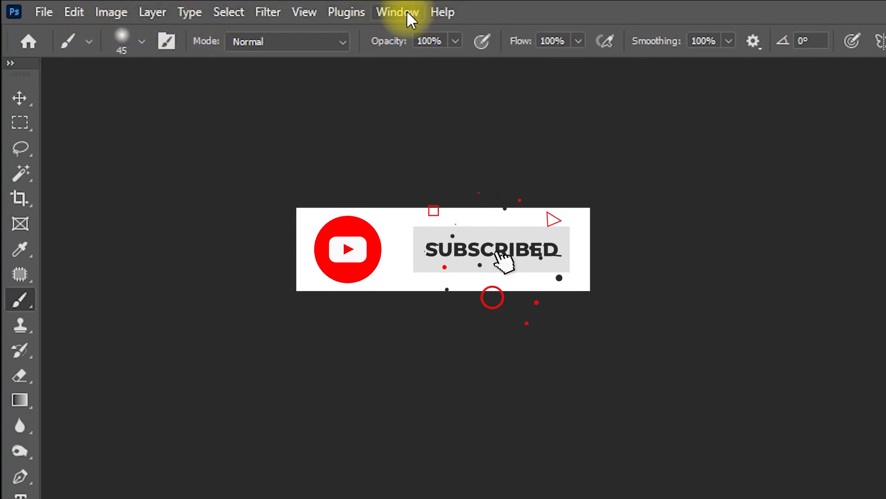
left_click(406, 11)
left_click(435, 11)
left_click(380, 11)
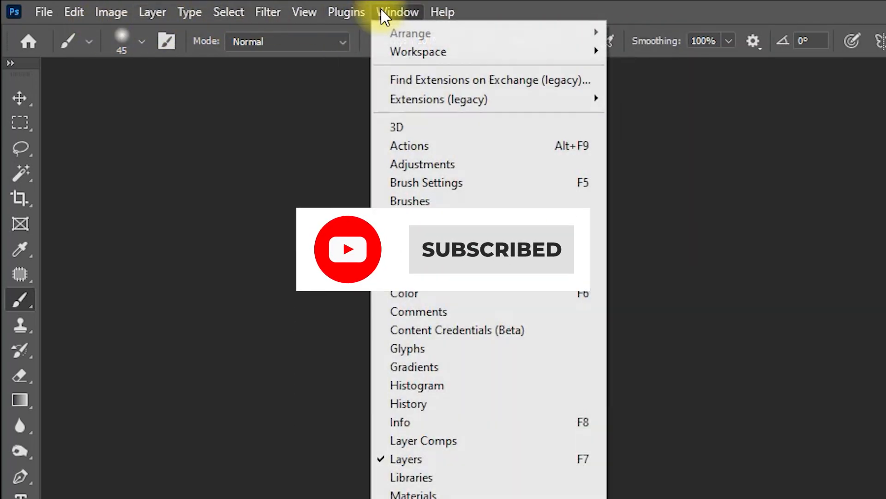
mouse_move(421, 95)
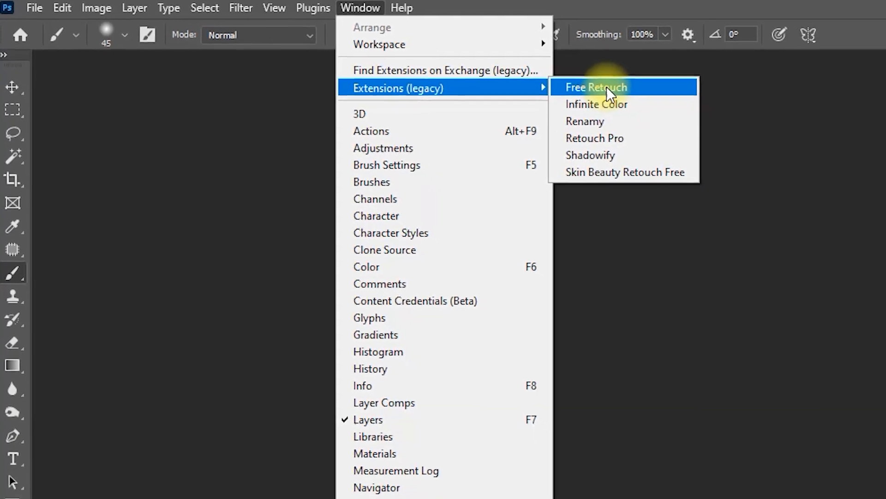
left_click(666, 98)
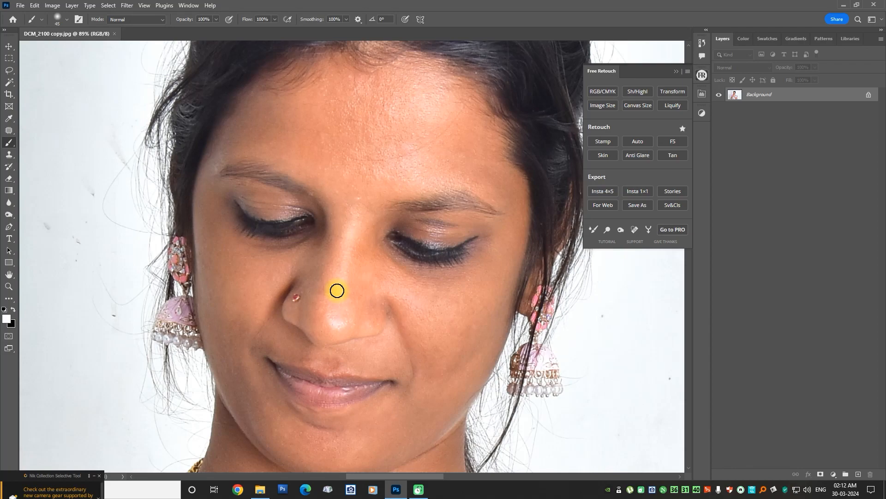
Try the RGB/CMYK conversion on the portrait by switching it to CMYK and back to RGB
left_click(609, 93)
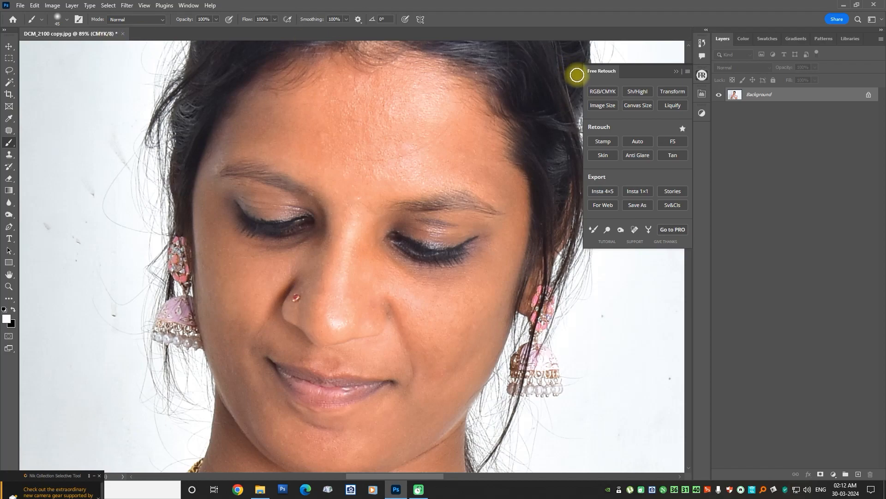
left_click(611, 94)
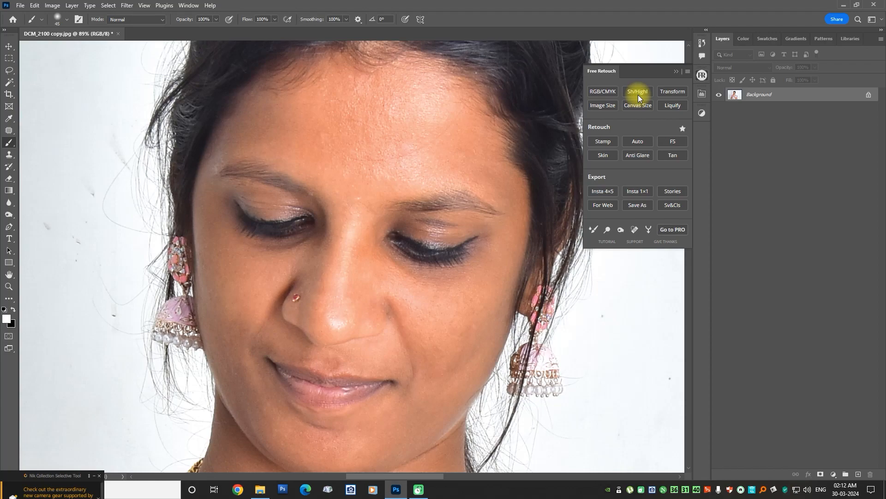
Apply a Shadows/Highlights adjustment to the portrait with Shadows at 48% and Highlights at 0%
left_click(638, 95)
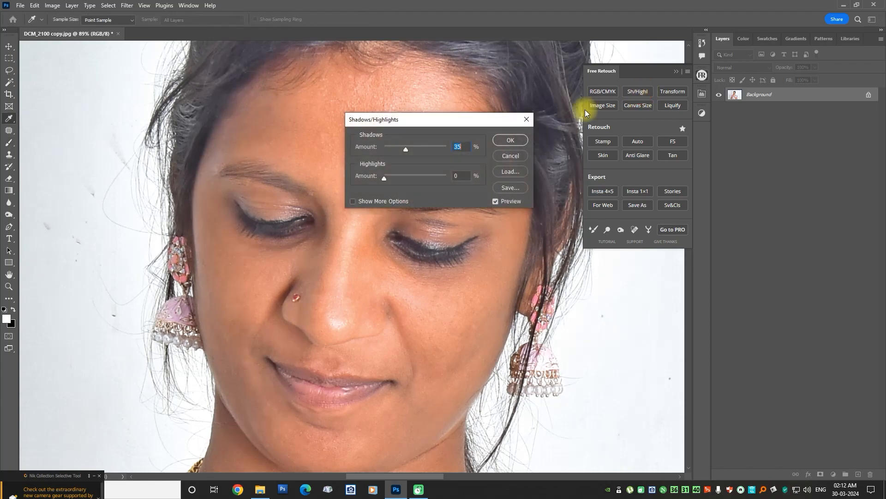
left_click_drag(444, 119, 471, 132)
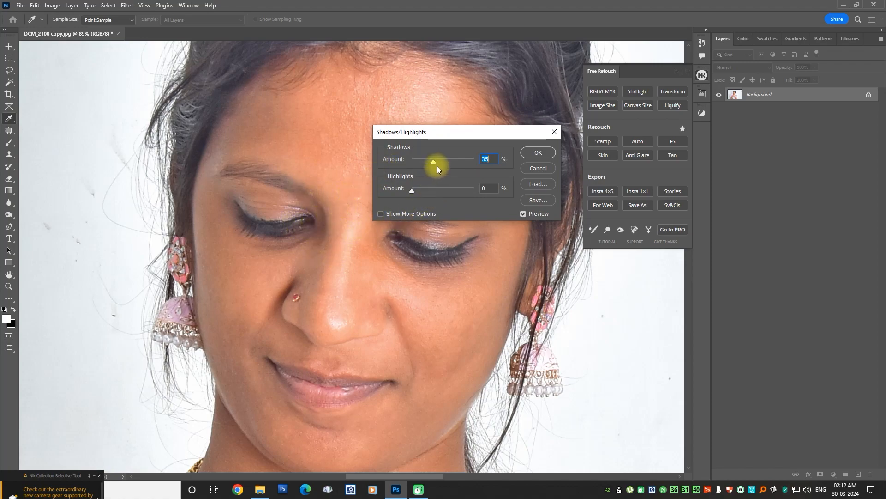
left_click_drag(433, 163, 450, 163)
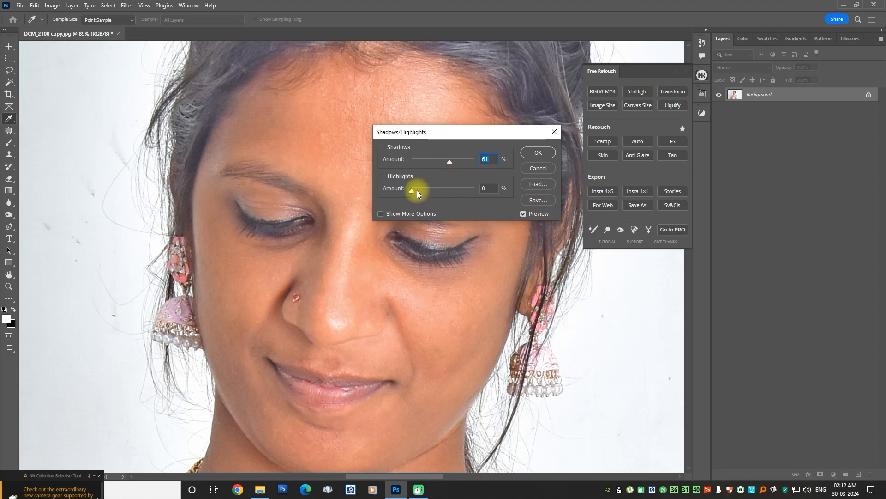
mouse_move(412, 190)
left_mouse_down()
mouse_move(419, 190)
mouse_move(410, 191)
left_mouse_up()
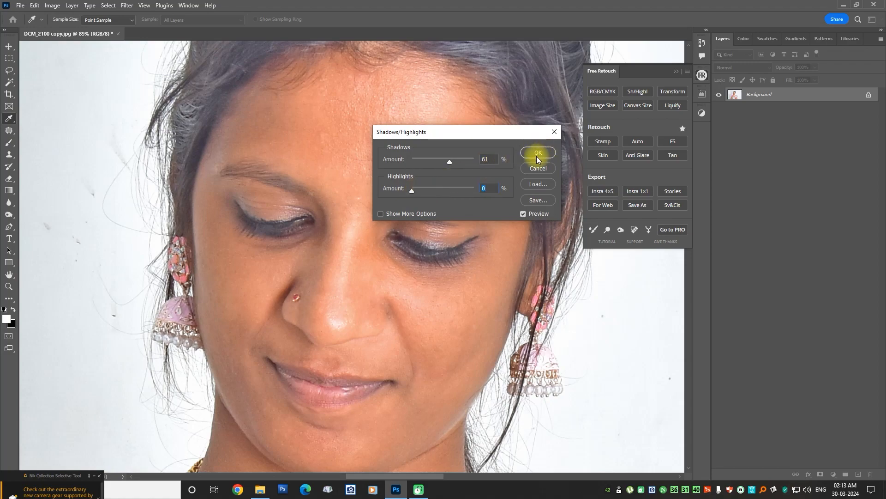
left_click_drag(452, 162, 441, 161)
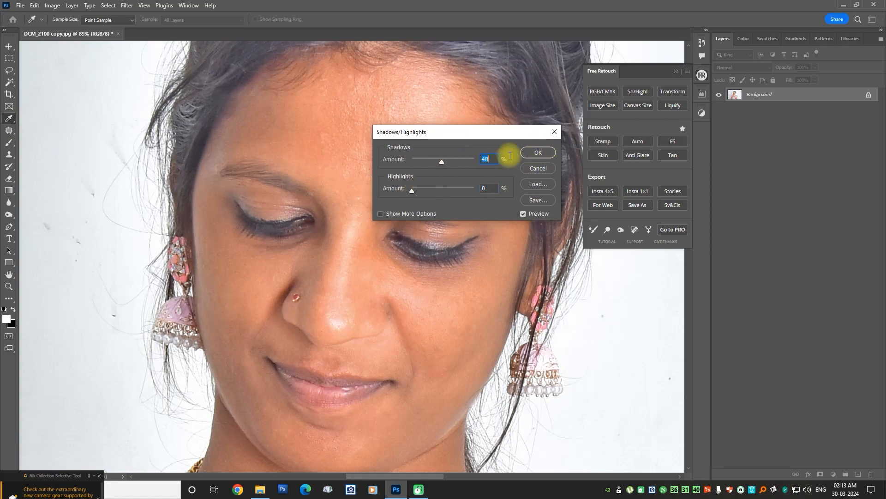
left_click(539, 152)
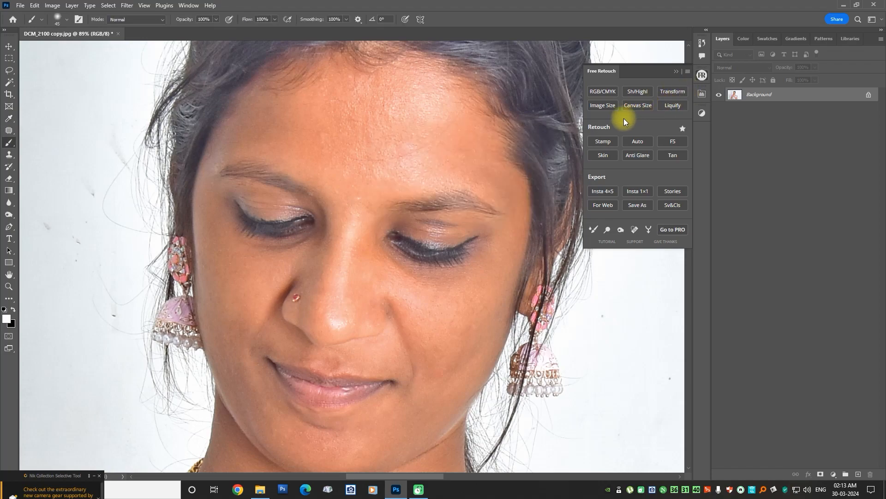
Examine the portrait's Image Size and Canvas Size settings through Free Retouch without changing any values
left_click(600, 106)
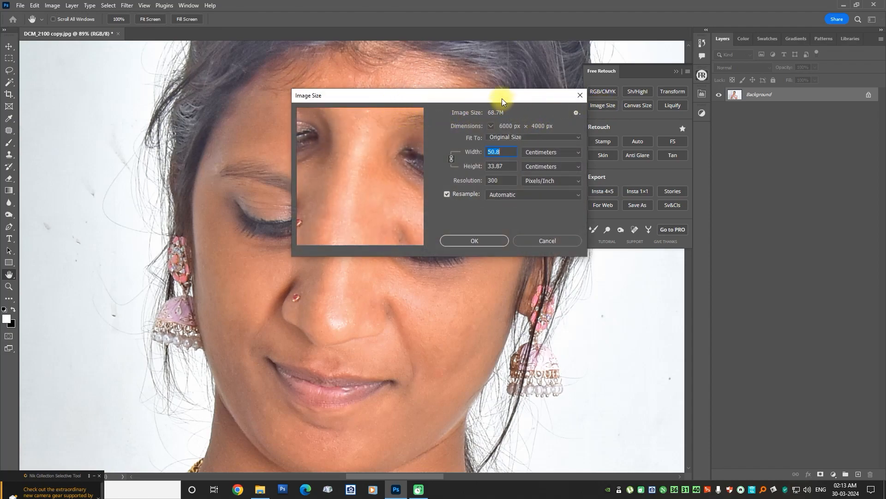
left_click_drag(500, 97, 488, 116)
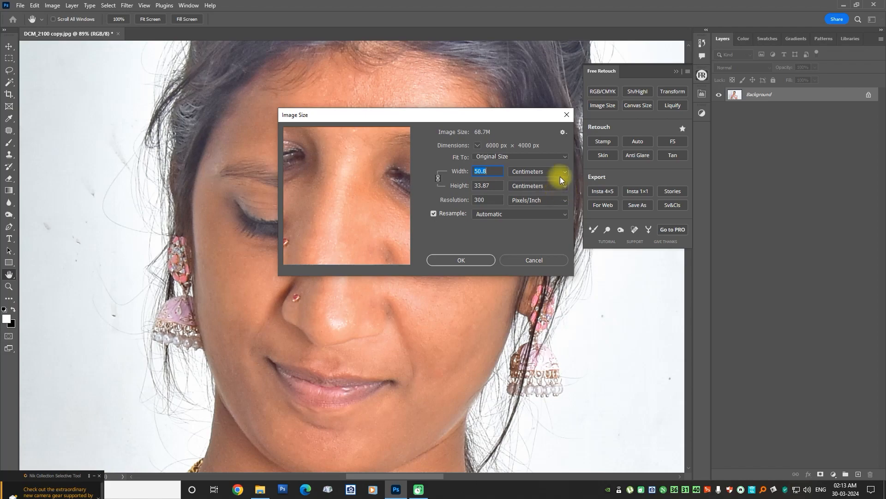
left_click(567, 118)
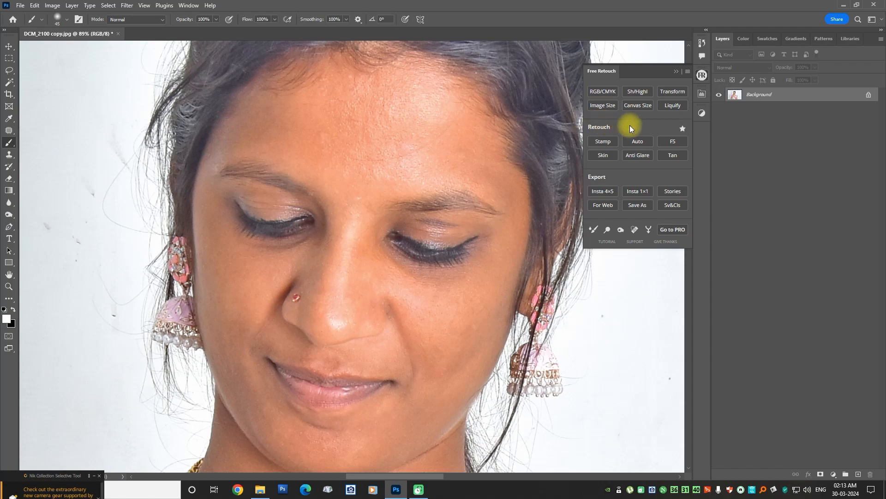
left_click(642, 110)
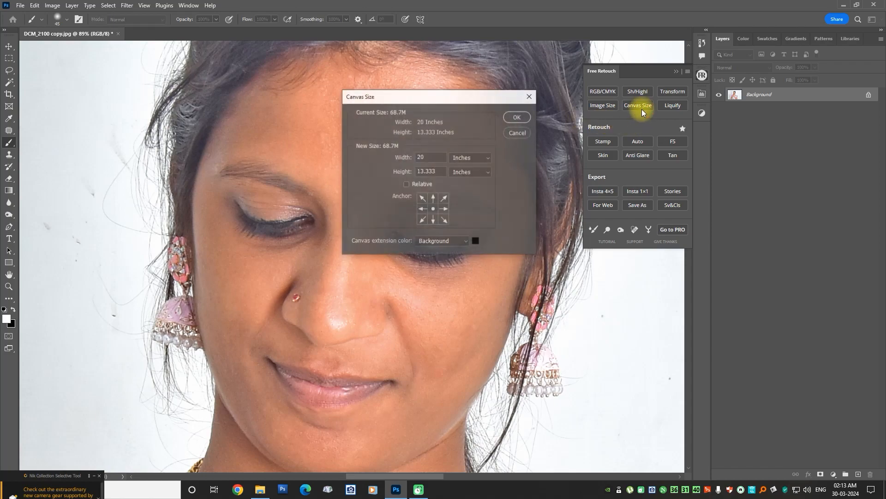
left_click(518, 117)
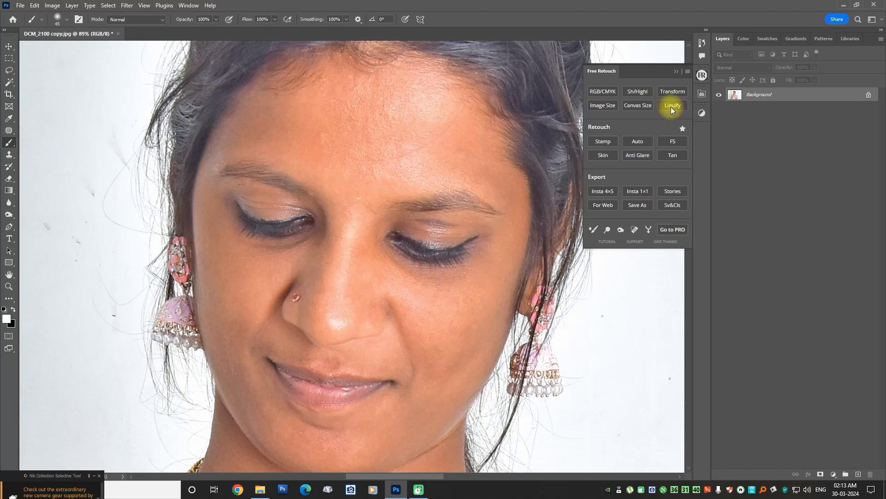
Examine the Liquify workspace for the portrait and leave it without applying any distortion
left_click(671, 107)
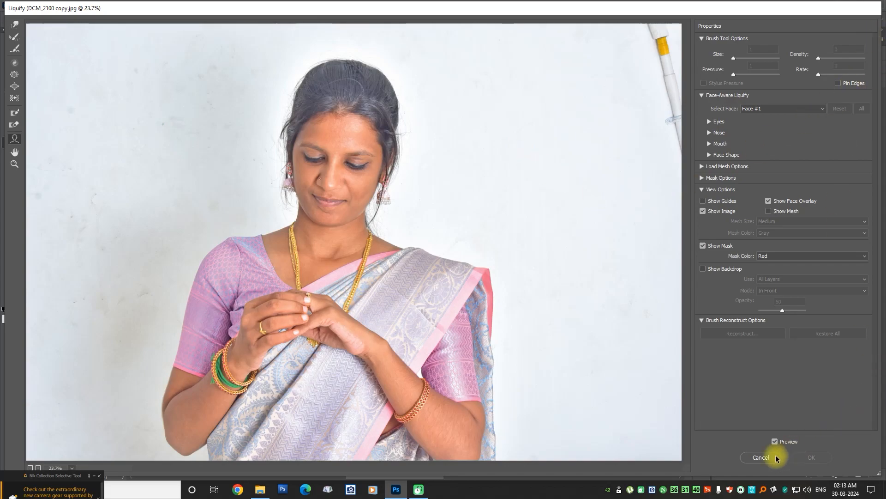
left_click(763, 460)
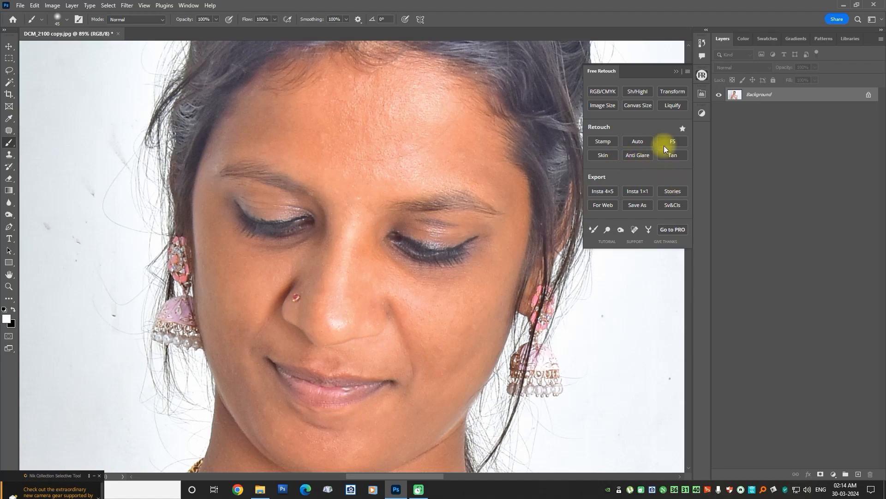
Run the Auto skin retouch on the portrait and set the Skin Texture layer's blend mode to Soft Light
left_click(639, 141)
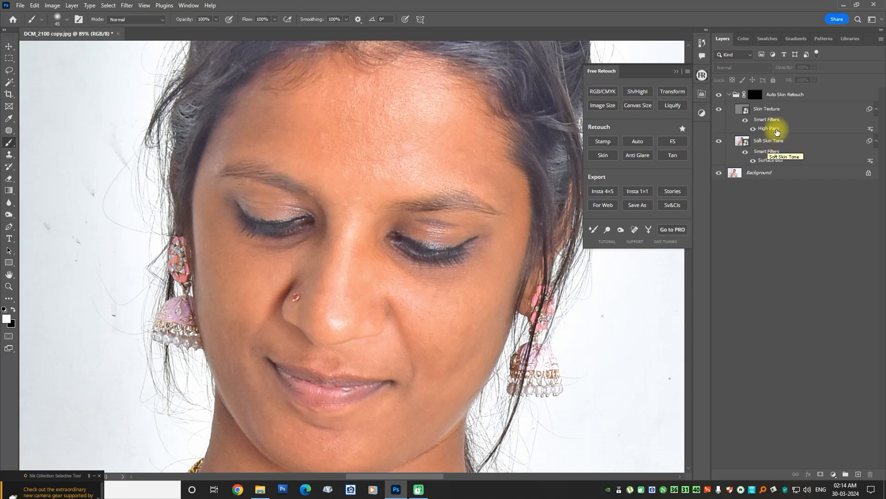
left_click(768, 111)
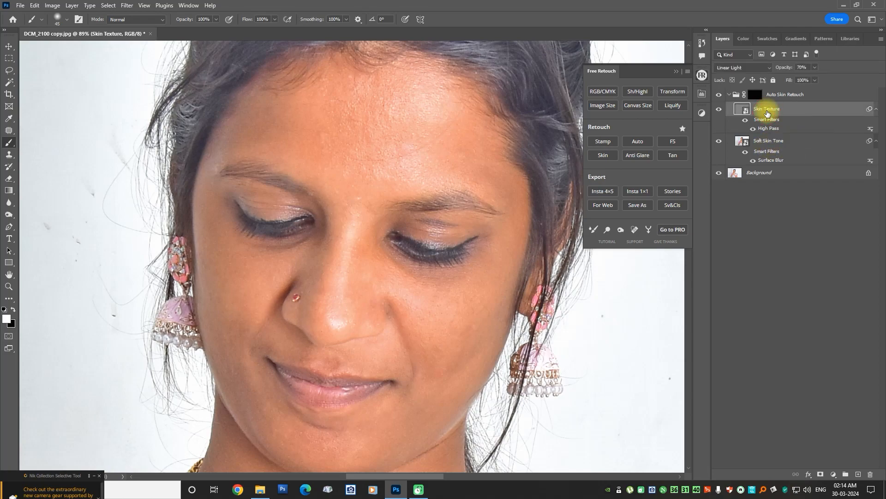
left_click(750, 68)
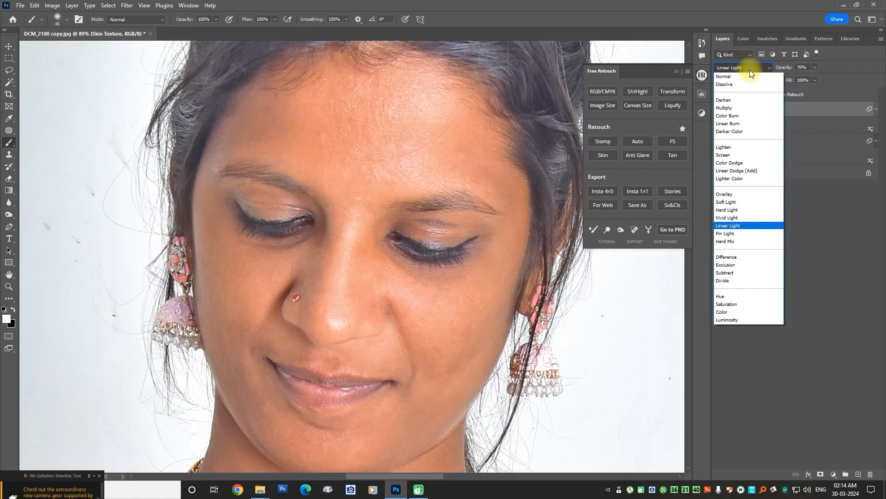
left_click(727, 202)
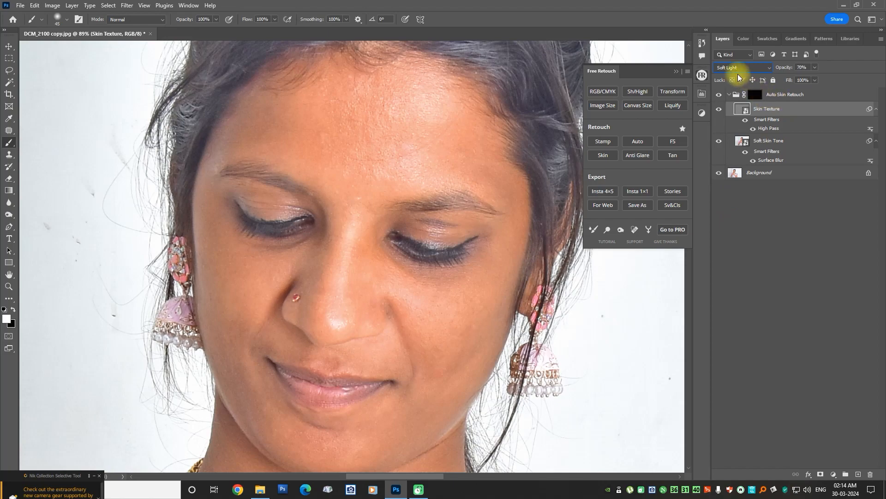
Target the Auto Skin Retouch group's mask and set up a Soft Round brush with white as the foreground colour
left_click(757, 96)
key("ctrl+i")
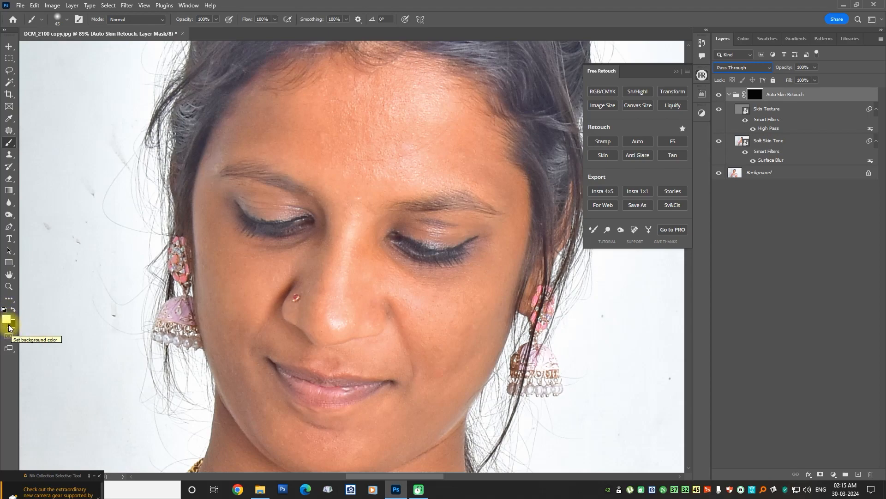
left_click(6, 312)
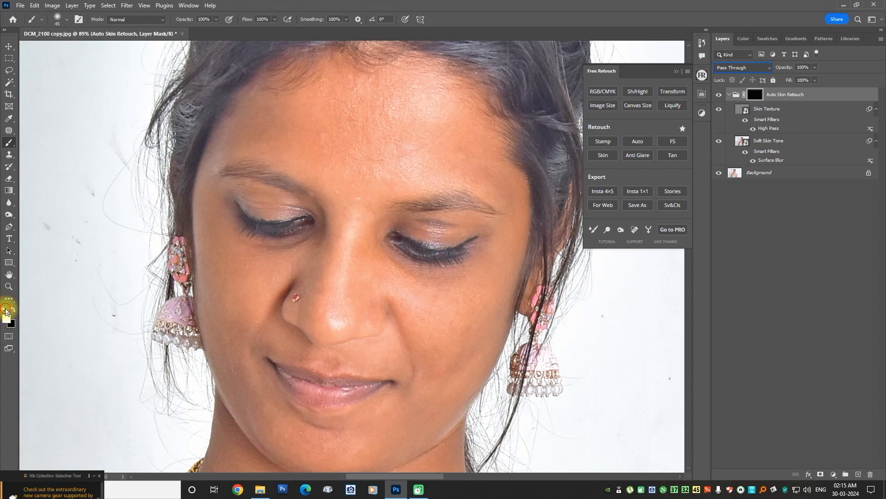
left_click(14, 310)
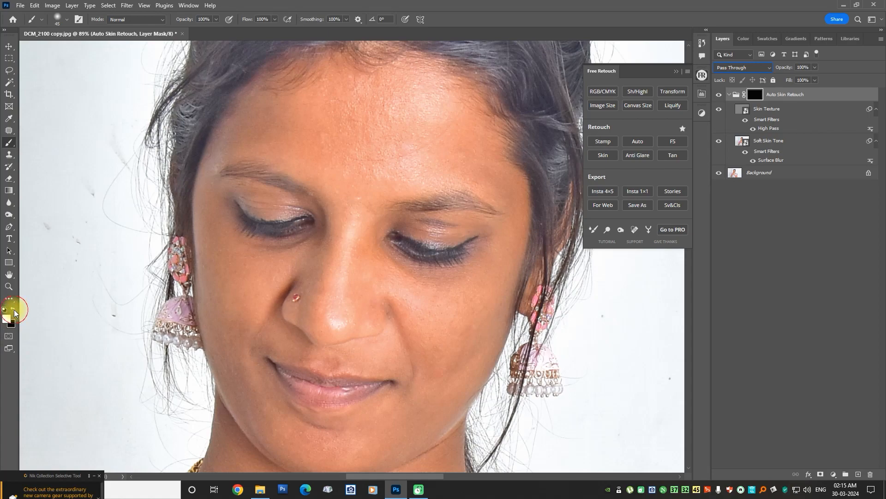
left_click(14, 310)
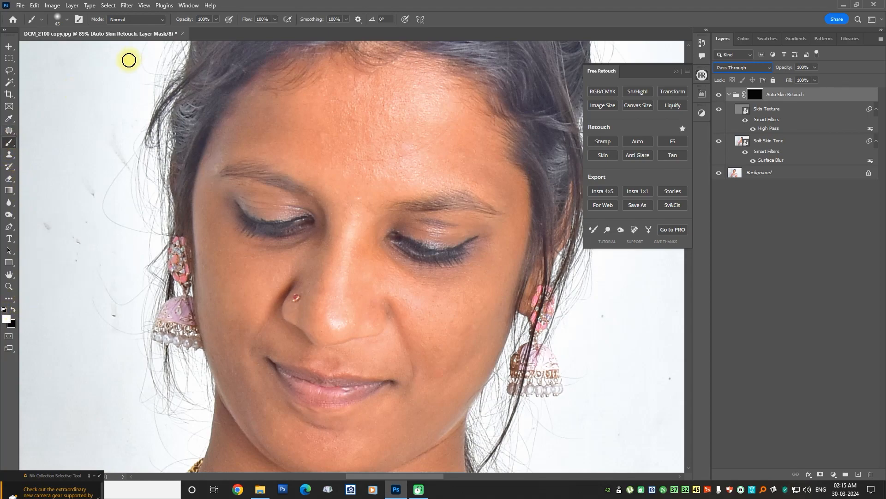
left_click(64, 22)
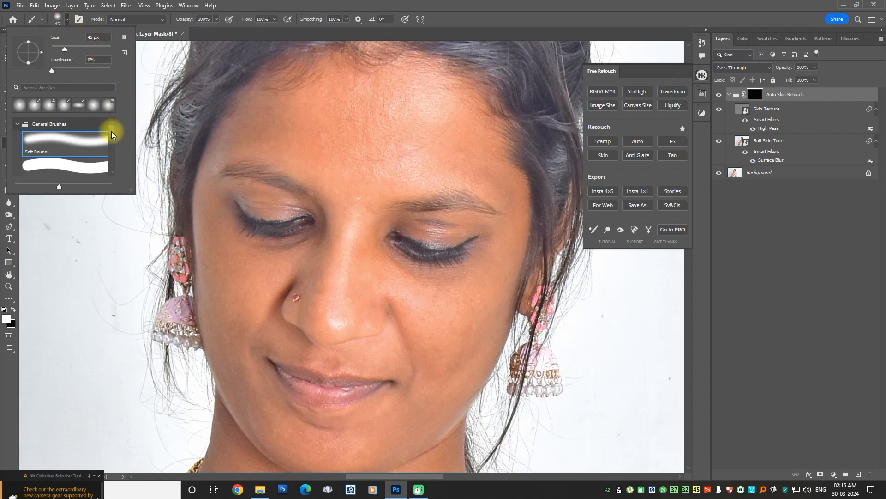
left_click(56, 144)
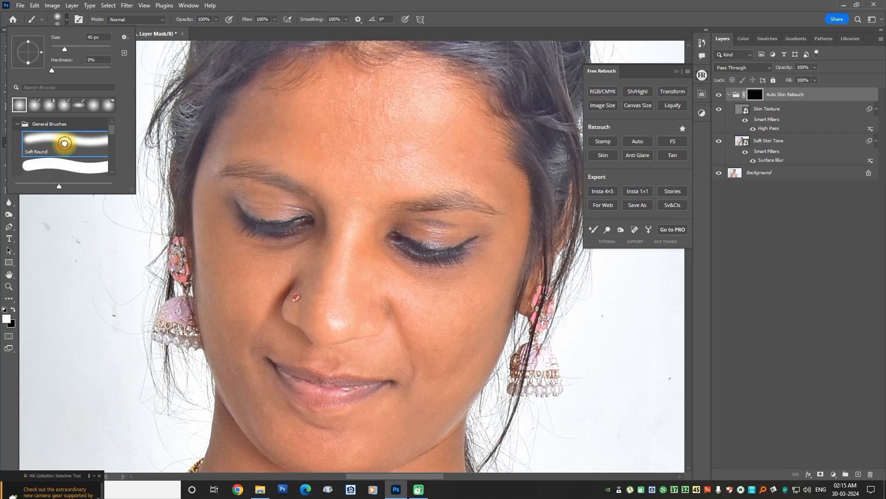
double_click(64, 144)
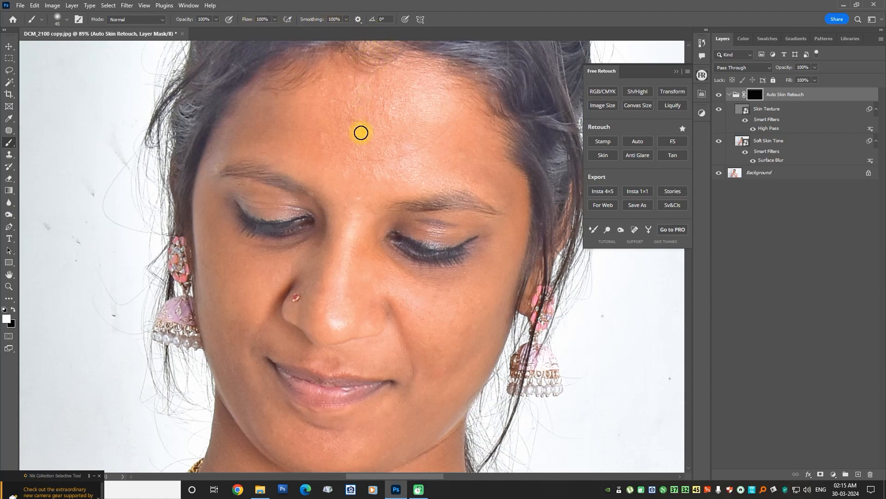
Paint white on the Auto Skin Retouch mask over the forehead, cheeks, nose and chin with a 90 px brush
scroll(338, 150, "up", 1)
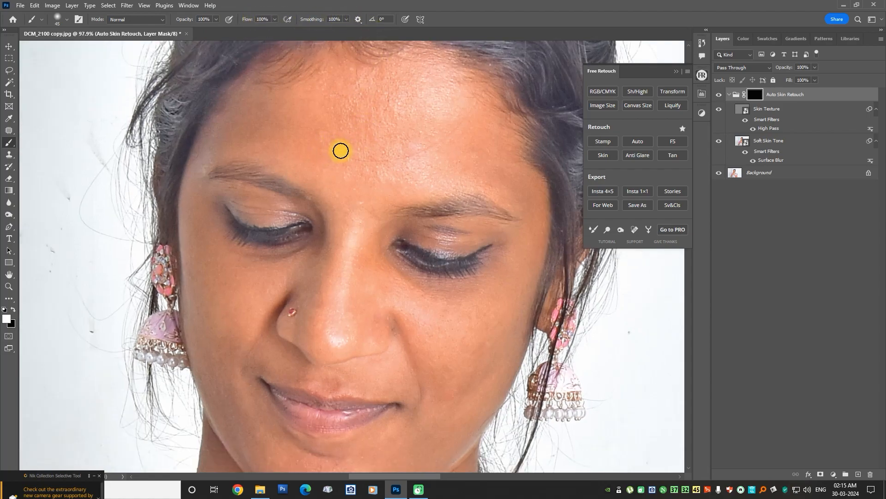
scroll(339, 150, "down", 1)
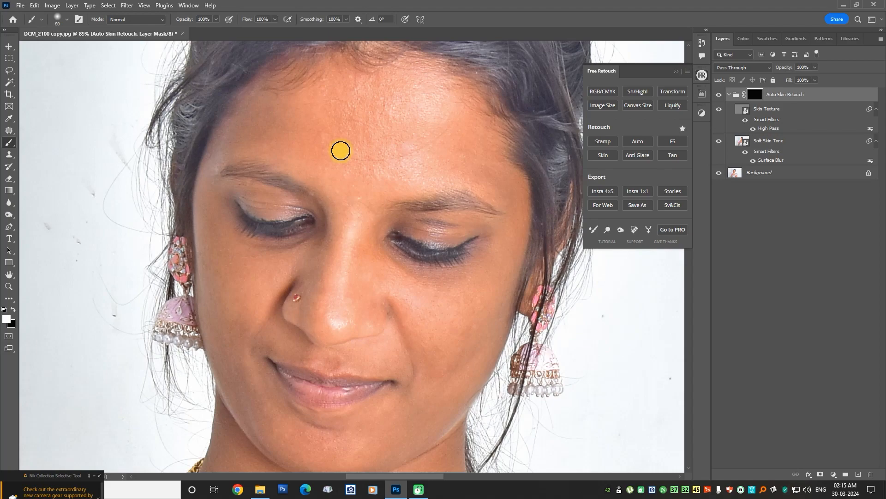
key("bracketright")
key("bracketright")
key("bracketright")
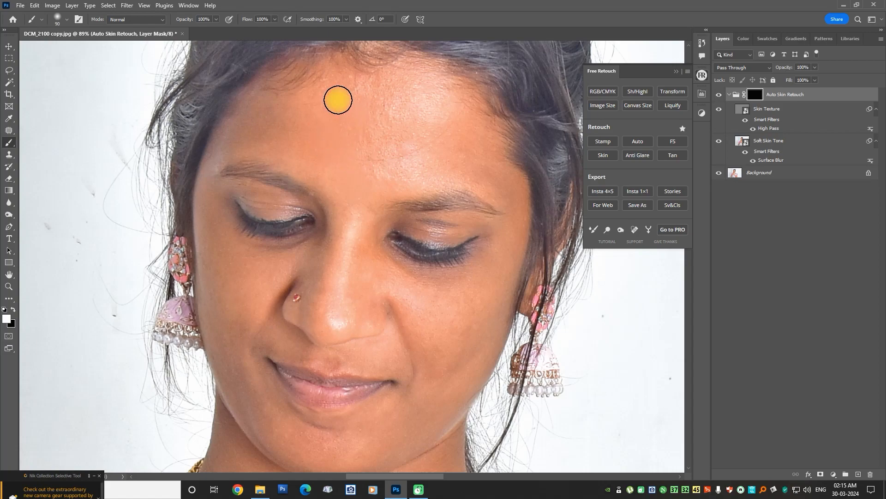
left_click_drag(269, 144, 314, 143)
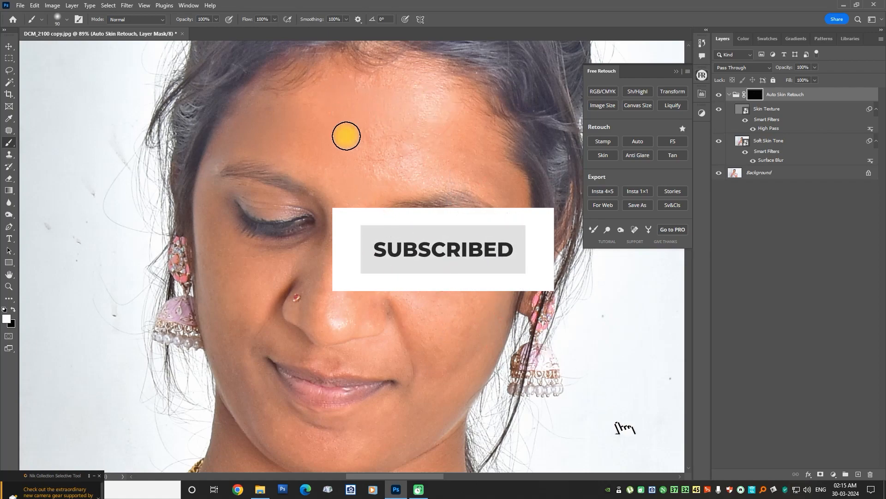
mouse_move(364, 164)
left_mouse_down()
mouse_move(439, 160)
mouse_move(424, 163)
left_mouse_up()
mouse_move(476, 283)
left_mouse_down()
mouse_move(414, 293)
mouse_move(418, 306)
mouse_move(406, 309)
mouse_move(435, 337)
mouse_move(452, 310)
mouse_move(463, 369)
mouse_move(467, 317)
mouse_move(440, 374)
mouse_move(428, 364)
mouse_move(424, 378)
mouse_move(412, 316)
mouse_move(418, 309)
mouse_move(439, 351)
mouse_move(490, 298)
mouse_move(462, 357)
mouse_move(389, 381)
left_mouse_up()
mouse_move(247, 337)
left_mouse_down()
mouse_move(232, 277)
mouse_move(218, 275)
mouse_move(320, 249)
mouse_move(305, 294)
mouse_move(304, 256)
mouse_move(232, 262)
mouse_move(208, 206)
mouse_move(214, 284)
mouse_move(210, 169)
mouse_move(249, 102)
mouse_move(238, 113)
mouse_move(260, 115)
mouse_move(262, 138)
mouse_move(333, 177)
mouse_move(340, 209)
mouse_move(313, 265)
mouse_move(321, 282)
mouse_move(382, 273)
mouse_move(424, 318)
mouse_move(282, 307)
mouse_move(248, 347)
mouse_move(274, 340)
mouse_move(324, 362)
mouse_move(392, 368)
mouse_move(253, 351)
mouse_move(271, 407)
mouse_move(339, 436)
mouse_move(319, 428)
mouse_move(337, 433)
mouse_move(313, 437)
mouse_move(352, 427)
mouse_move(351, 437)
mouse_move(443, 393)
mouse_move(491, 326)
mouse_move(501, 287)
mouse_move(409, 278)
left_mouse_up()
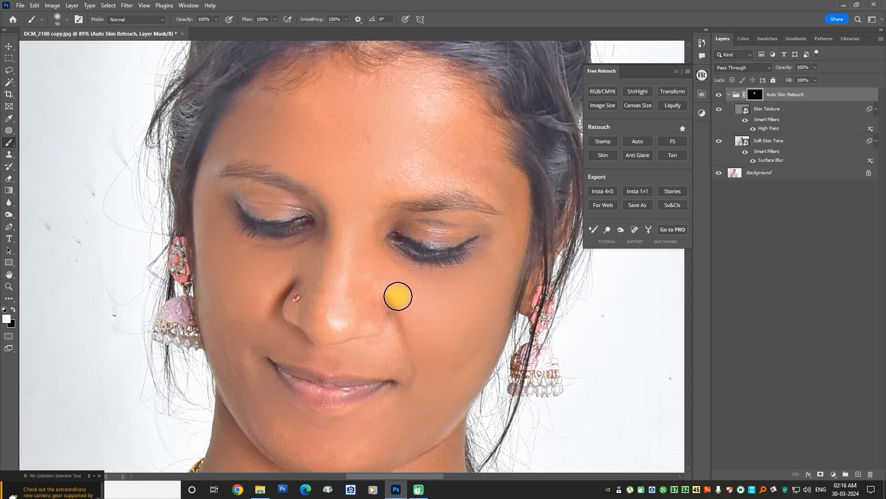
mouse_move(501, 183)
left_mouse_down()
mouse_move(482, 179)
mouse_move(421, 113)
mouse_move(415, 150)
mouse_move(437, 170)
mouse_move(437, 149)
mouse_move(342, 124)
mouse_move(316, 101)
mouse_move(419, 82)
mouse_move(461, 118)
mouse_move(477, 159)
mouse_move(377, 171)
mouse_move(477, 176)
mouse_move(232, 144)
mouse_move(356, 199)
mouse_move(269, 268)
mouse_move(226, 354)
mouse_move(282, 443)
mouse_move(397, 451)
mouse_move(486, 341)
mouse_move(410, 317)
mouse_move(320, 360)
mouse_move(253, 348)
mouse_move(450, 346)
left_mouse_up()
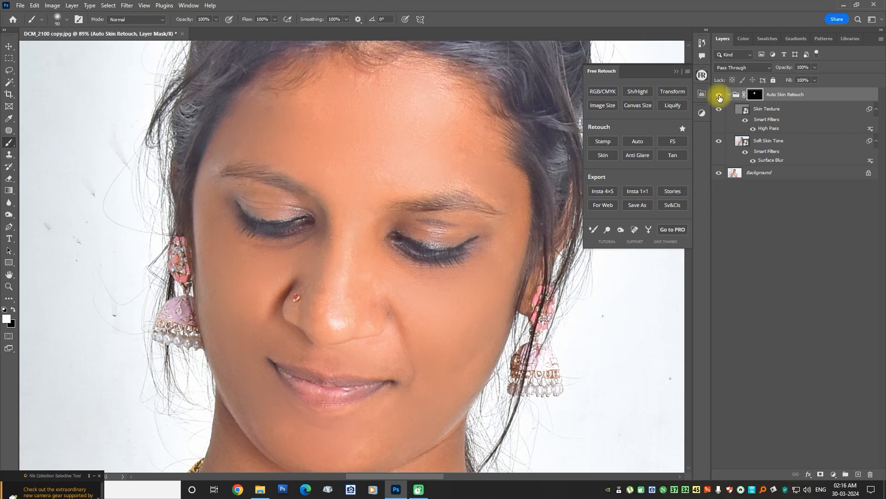
Compare the portrait before and after smoothing by toggling the visibility of the Auto Skin Retouch group
left_click(719, 96)
left_click(719, 96)
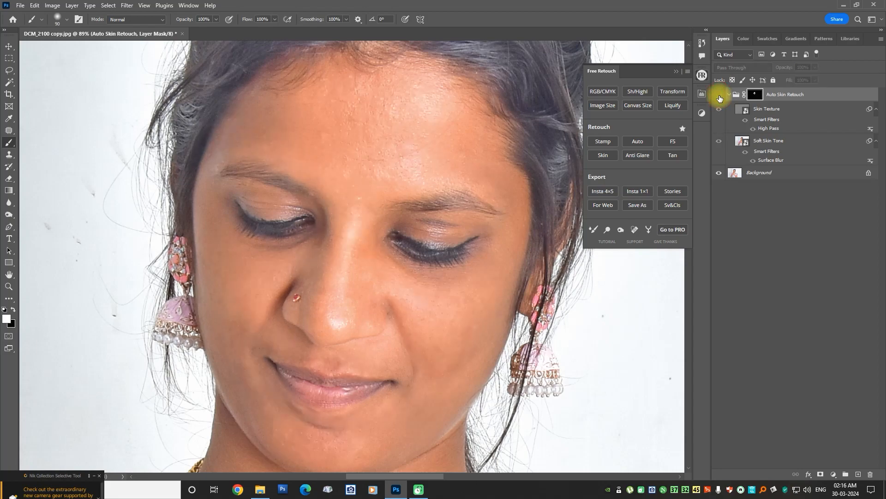
left_click(719, 95)
left_click(719, 97)
left_click(719, 97)
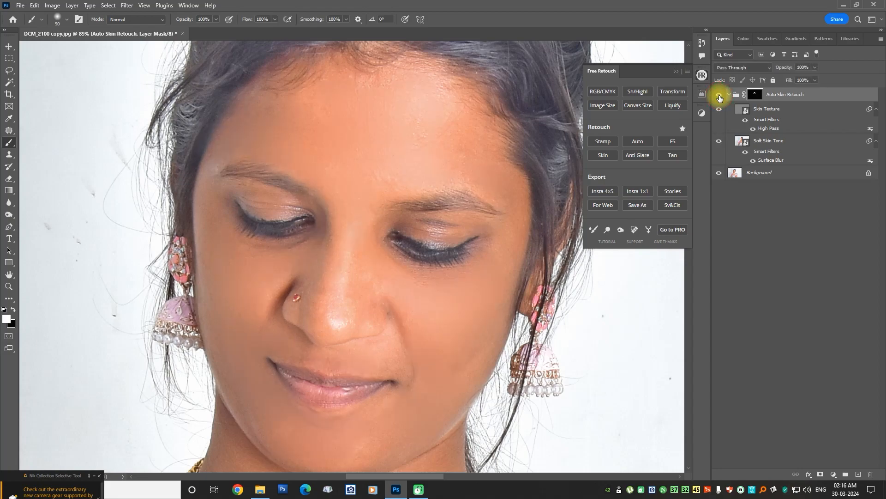
left_click(720, 97)
left_click(719, 97)
left_click(720, 97)
left_click(719, 96)
left_click(720, 96)
left_click(718, 97)
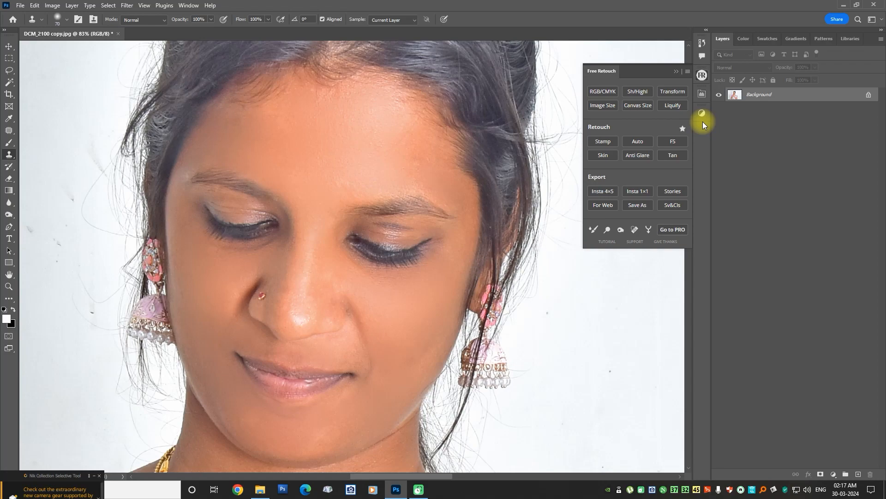
Add the Tan retouch layer and set its solid fill colour to f5b7a3, sampled from the nose skin
left_click(678, 156)
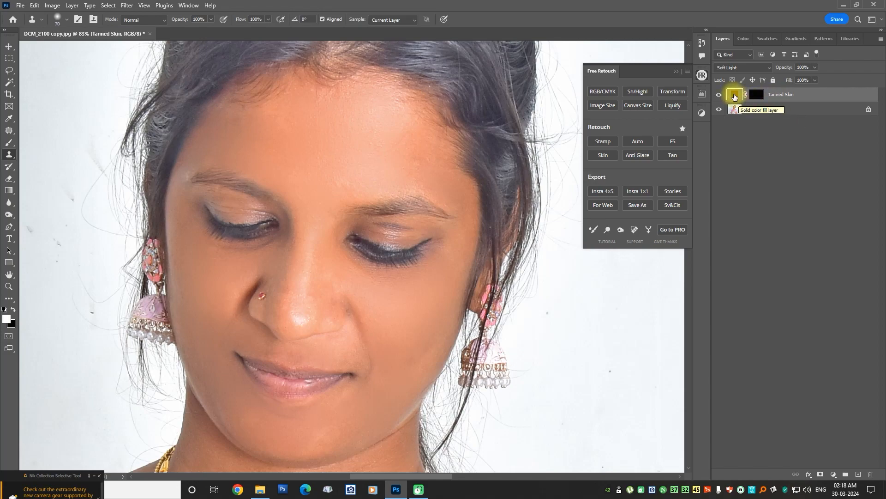
double_click(735, 96)
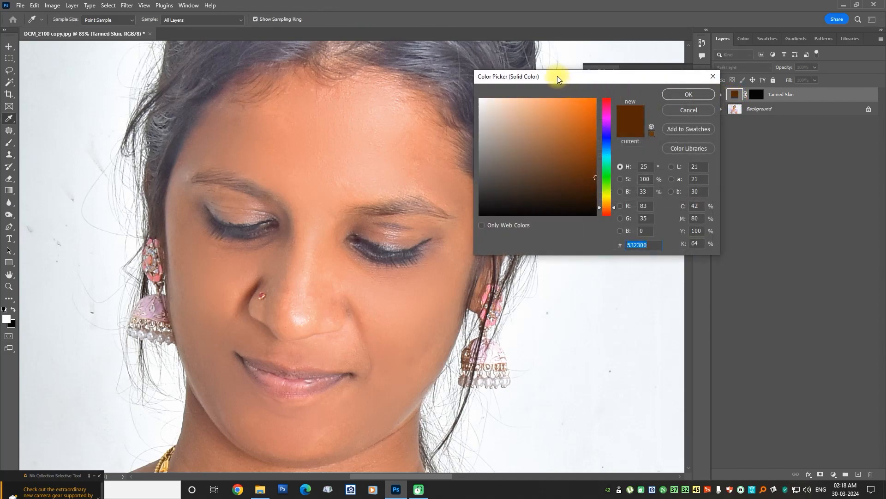
left_click_drag(557, 76, 600, 82)
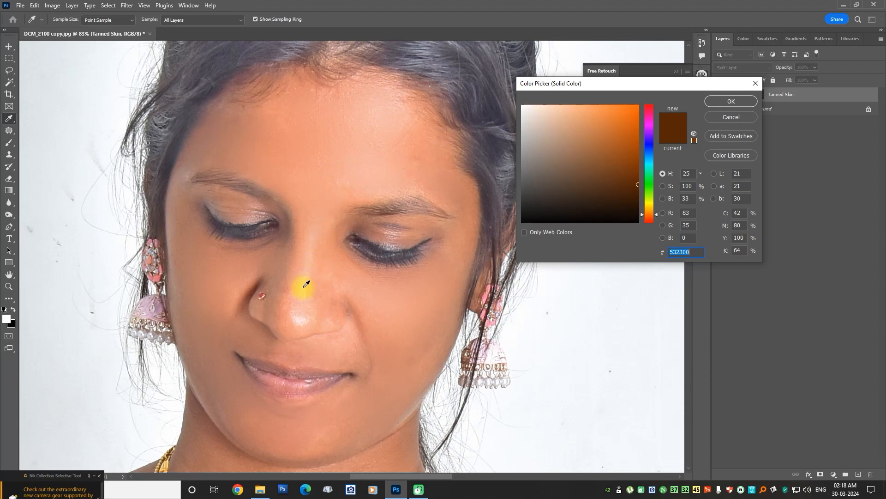
left_click(372, 124)
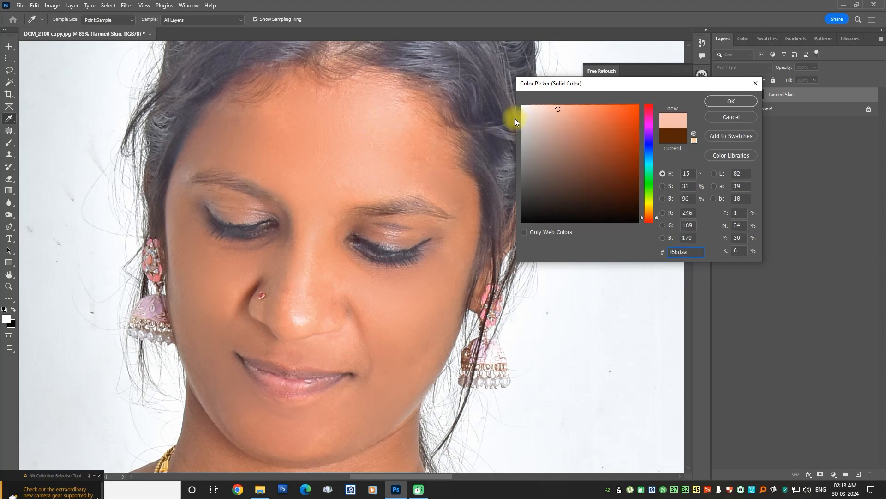
left_click(339, 137)
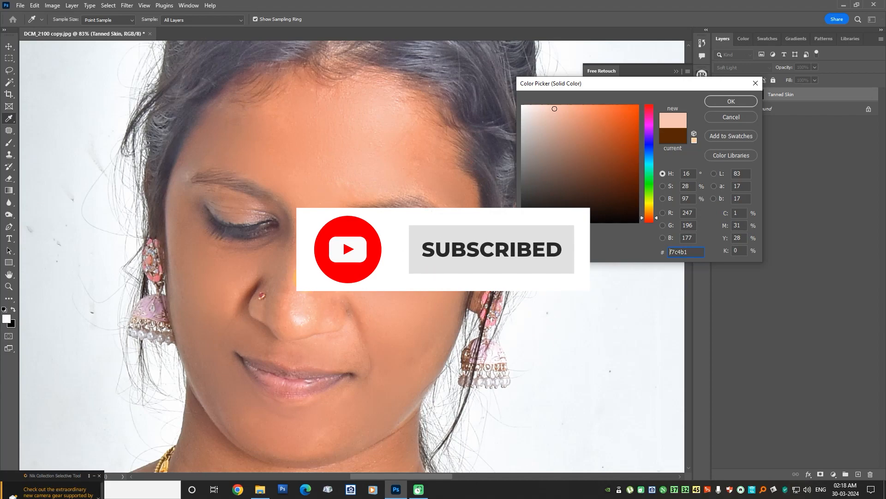
left_click(307, 271)
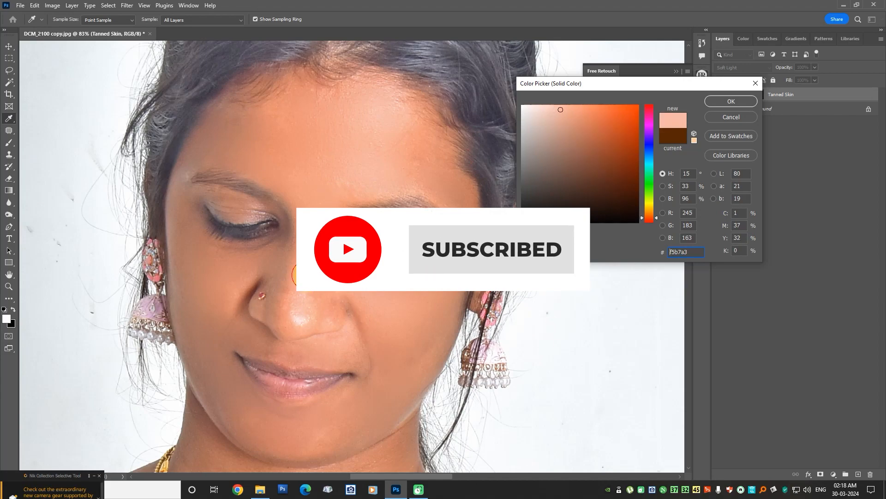
left_click(732, 101)
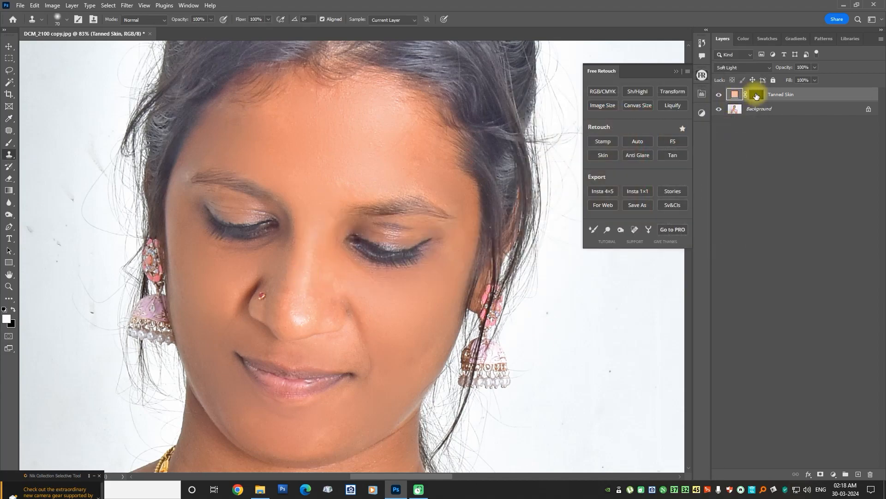
Paint white on the Tanned Skin mask over the face with a 200 px brush and set the layer's opacity to 50%
left_click(10, 144)
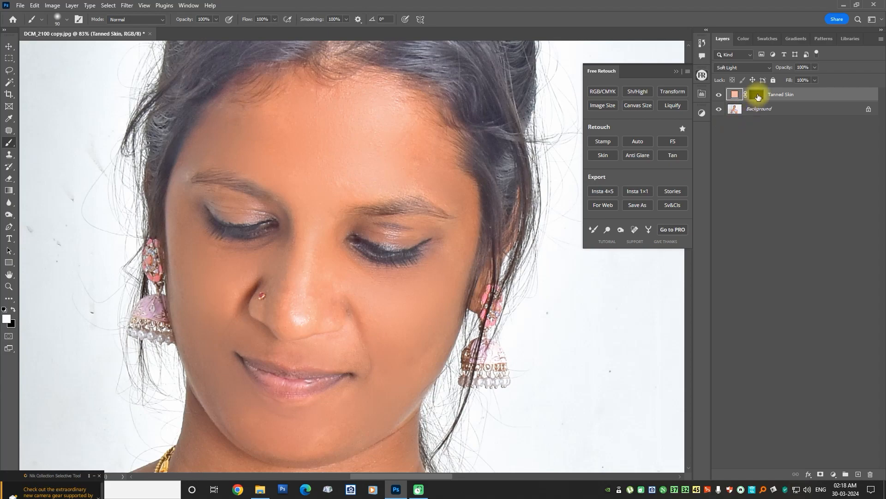
left_click(757, 96)
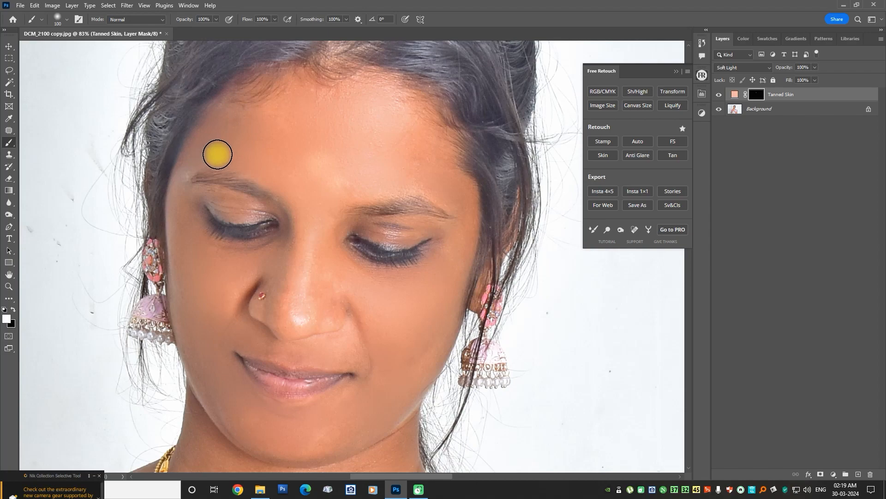
key("bracketright")
key("bracketright")
key("bracketright")
key("bracketright")
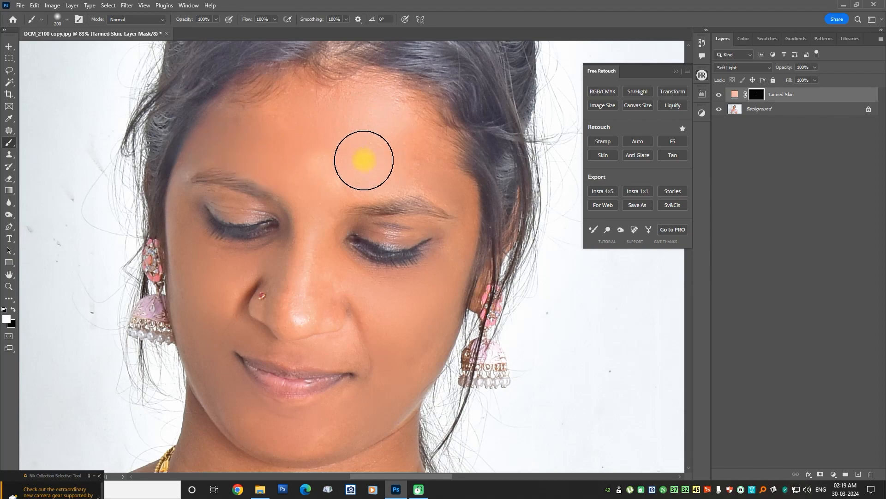
mouse_move(346, 234)
left_mouse_down()
mouse_move(341, 322)
mouse_move(330, 329)
mouse_move(340, 335)
mouse_move(318, 342)
mouse_move(299, 332)
mouse_move(290, 298)
mouse_move(291, 282)
mouse_move(314, 277)
mouse_move(283, 317)
mouse_move(281, 292)
mouse_move(334, 223)
mouse_move(335, 176)
mouse_move(343, 171)
mouse_move(330, 155)
mouse_move(349, 152)
mouse_move(338, 145)
mouse_move(264, 156)
mouse_move(337, 117)
mouse_move(292, 121)
mouse_move(221, 144)
mouse_move(251, 127)
mouse_move(205, 175)
mouse_move(231, 176)
mouse_move(241, 199)
mouse_move(277, 213)
mouse_move(274, 252)
mouse_move(248, 241)
mouse_move(214, 192)
mouse_move(213, 315)
mouse_move(195, 229)
mouse_move(217, 350)
mouse_move(277, 390)
mouse_move(319, 391)
mouse_move(257, 338)
mouse_move(376, 411)
mouse_move(212, 369)
mouse_move(191, 287)
mouse_move(242, 412)
mouse_move(208, 303)
mouse_move(252, 260)
mouse_move(328, 227)
mouse_move(390, 263)
mouse_move(317, 297)
mouse_move(362, 290)
mouse_move(417, 239)
mouse_move(408, 128)
mouse_move(432, 254)
mouse_move(443, 208)
mouse_move(397, 388)
mouse_move(316, 443)
mouse_move(270, 446)
mouse_move(313, 388)
mouse_move(322, 337)
mouse_move(387, 242)
mouse_move(214, 219)
mouse_move(214, 192)
mouse_move(338, 193)
mouse_move(425, 232)
left_mouse_up()
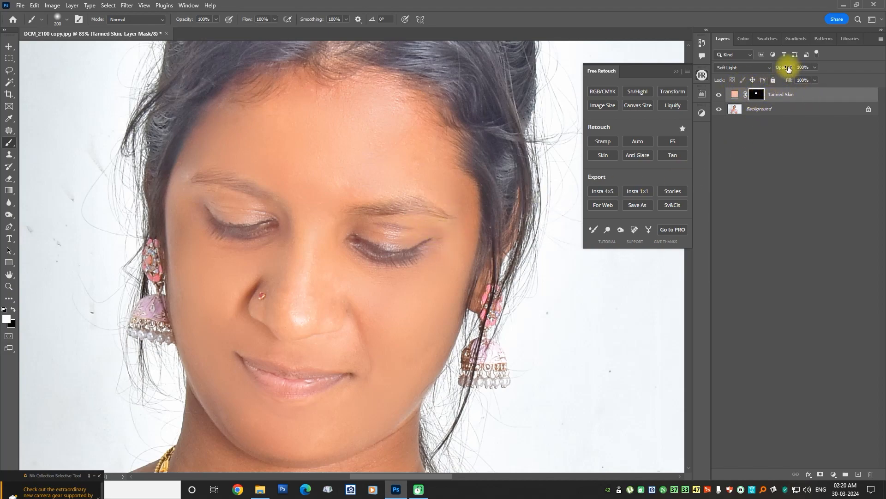
left_click_drag(787, 70, 781, 69)
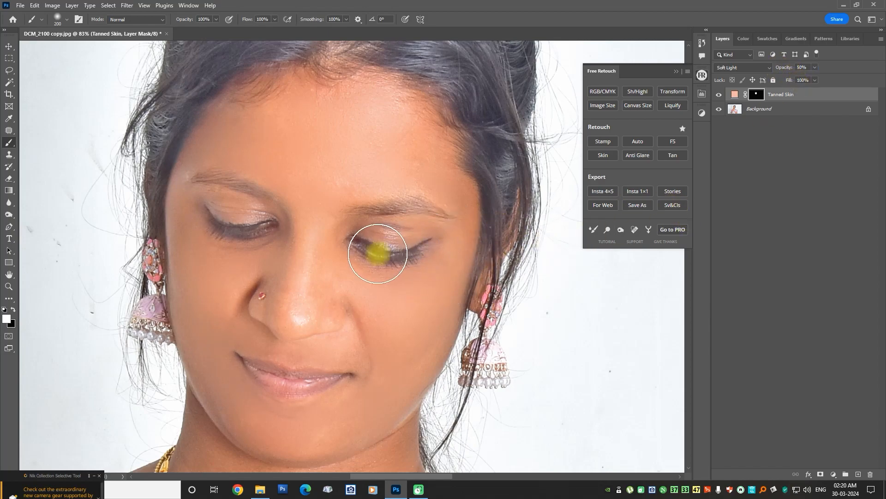
Remove the tan effect from both eyes and eyebrows by painting black on the Tanned Skin mask with 60 px and 45 px brushes
scroll(387, 225, "up", 2)
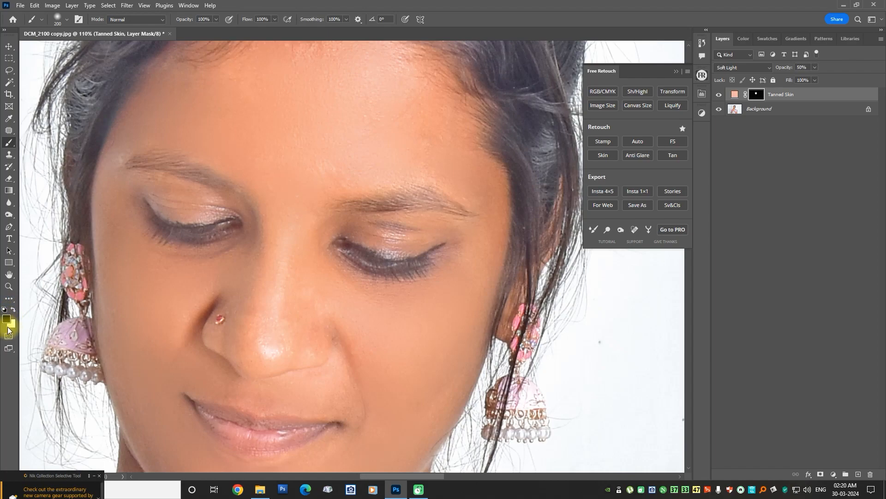
key("bracketleft")
key("bracketleft")
key("bracketleft")
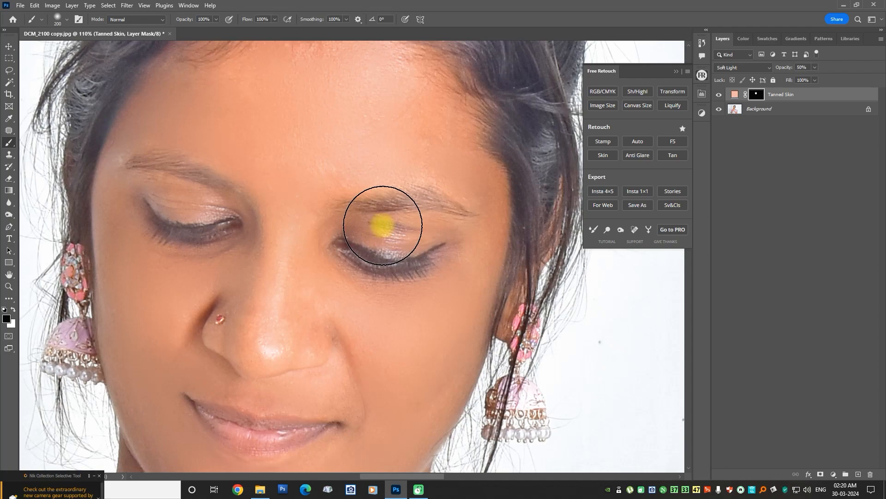
key("bracketleft")
key("bracketleft")
key("bracketleft")
key("bracketleft")
key("bracketleft")
key("bracketleft")
key("bracketleft")
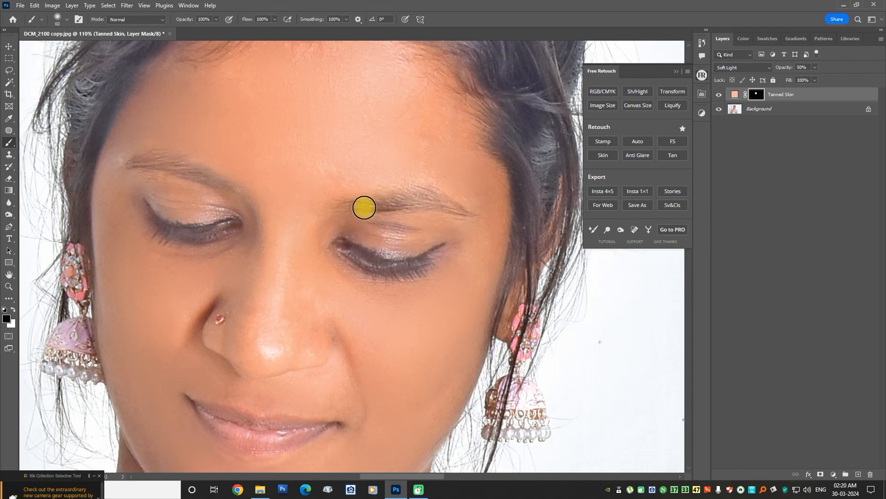
mouse_move(340, 209)
left_mouse_down()
mouse_move(415, 202)
mouse_move(473, 213)
mouse_move(421, 196)
mouse_move(357, 207)
left_mouse_up()
mouse_move(342, 246)
left_mouse_down()
mouse_move(412, 268)
mouse_move(434, 249)
mouse_move(402, 265)
mouse_move(435, 255)
mouse_move(362, 262)
mouse_move(344, 246)
mouse_move(422, 259)
mouse_move(450, 247)
left_mouse_up()
mouse_move(238, 223)
left_mouse_down()
mouse_move(214, 232)
mouse_move(163, 221)
mouse_move(148, 207)
mouse_move(176, 231)
mouse_move(228, 231)
mouse_move(174, 237)
mouse_move(154, 230)
left_mouse_up()
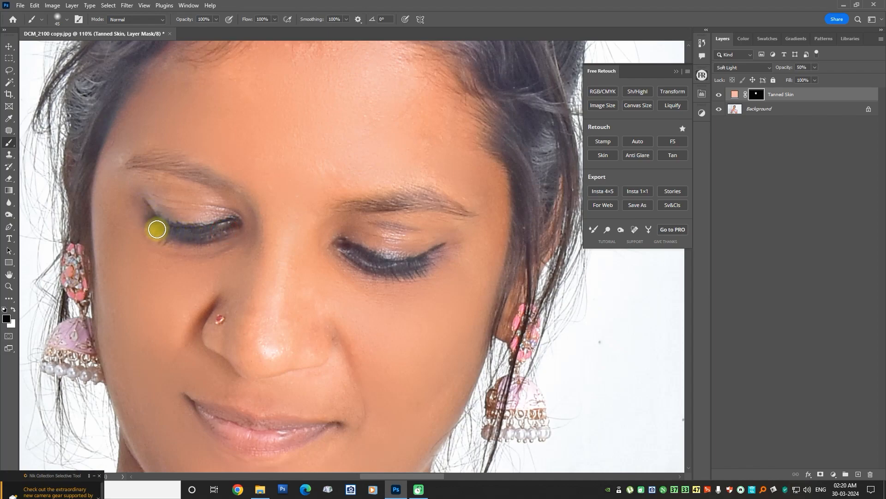
mouse_move(233, 195)
left_mouse_down()
mouse_move(168, 167)
mouse_move(119, 167)
mouse_move(178, 164)
mouse_move(231, 190)
left_mouse_up()
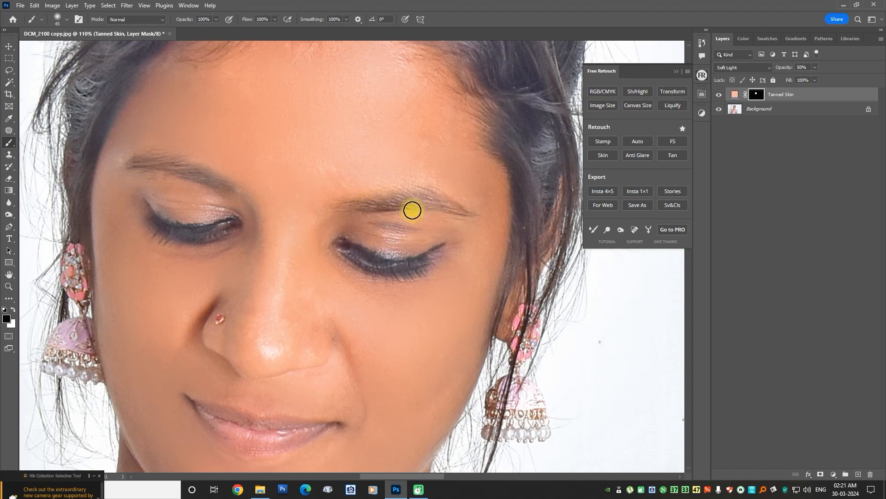
left_click_drag(456, 205, 457, 205)
scroll(457, 207, "down", 3)
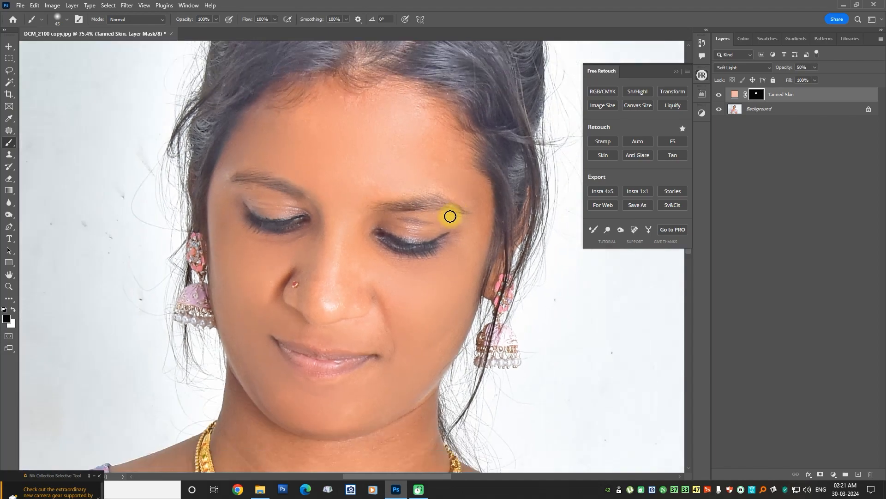
scroll(447, 216, "up", 1)
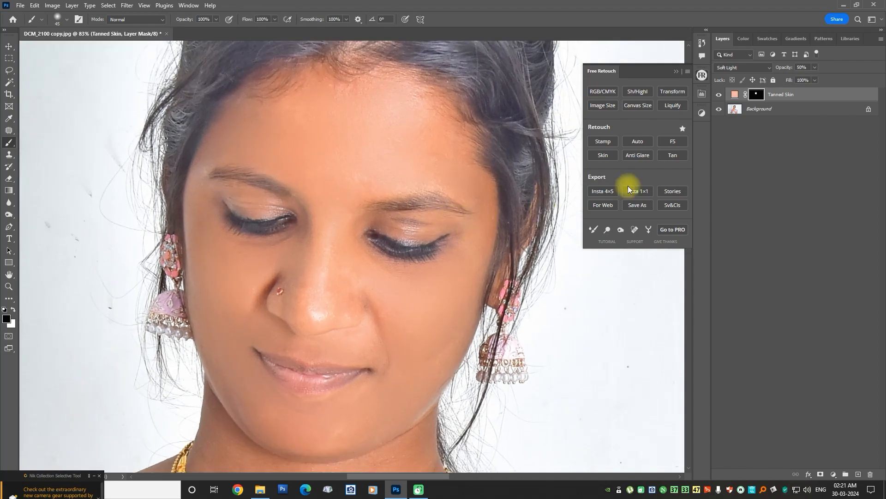
Merge the Tanned Skin layer and the Background into a single layer
left_click(794, 112)
key("ctrl+shift+e")
key("x")
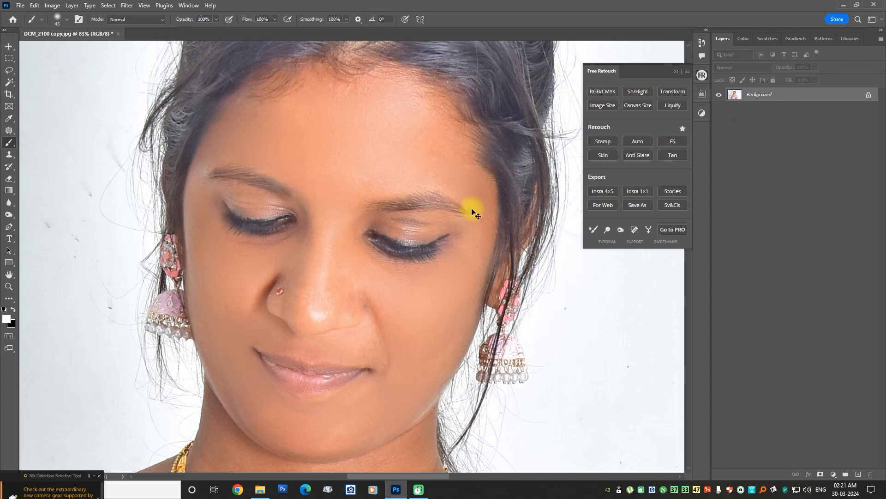
Deepen the portrait's shadows with a Levels adjustment on the RGB channel, setting the black input level to 20
key("ctrl+l")
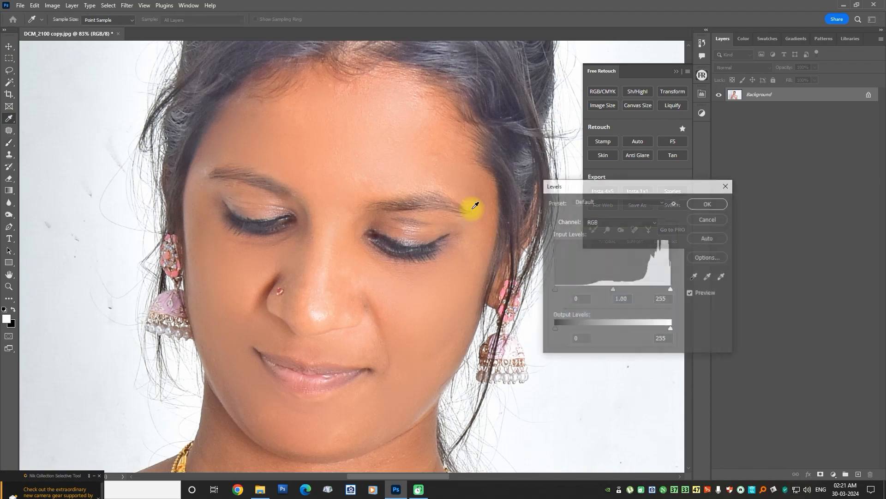
left_click_drag(556, 292, 557, 291)
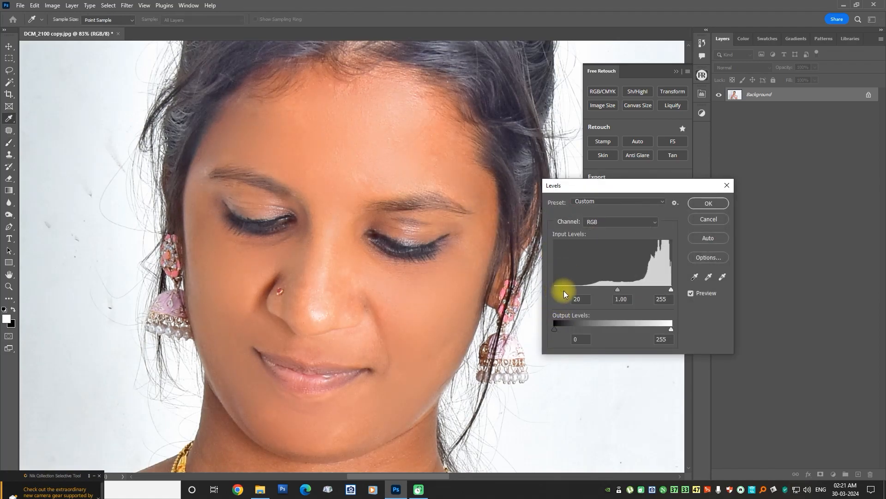
left_click(708, 204)
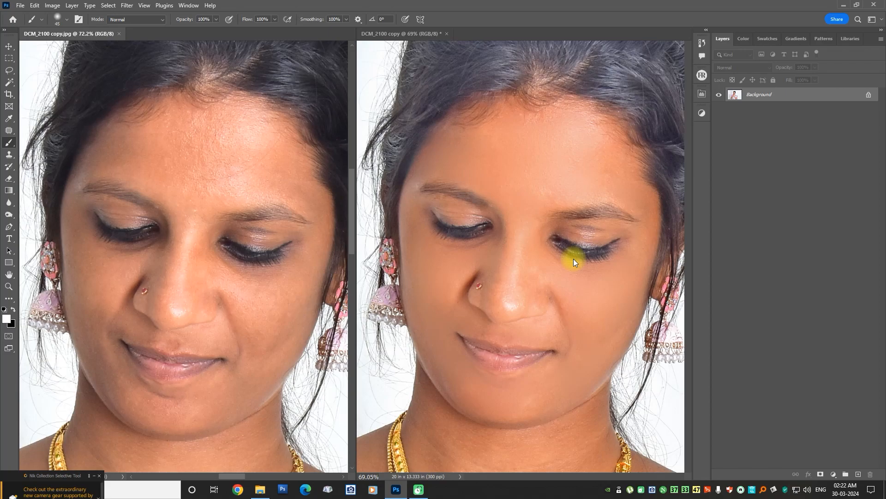
left_click(702, 76)
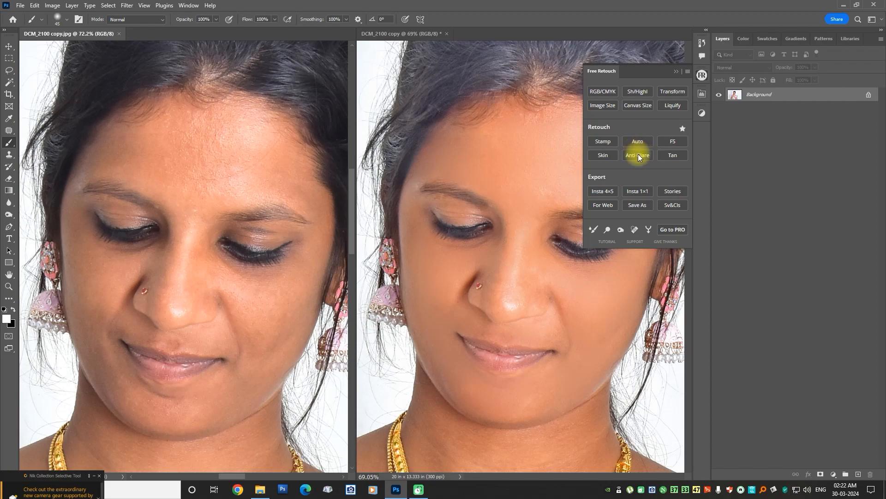
left_click(674, 72)
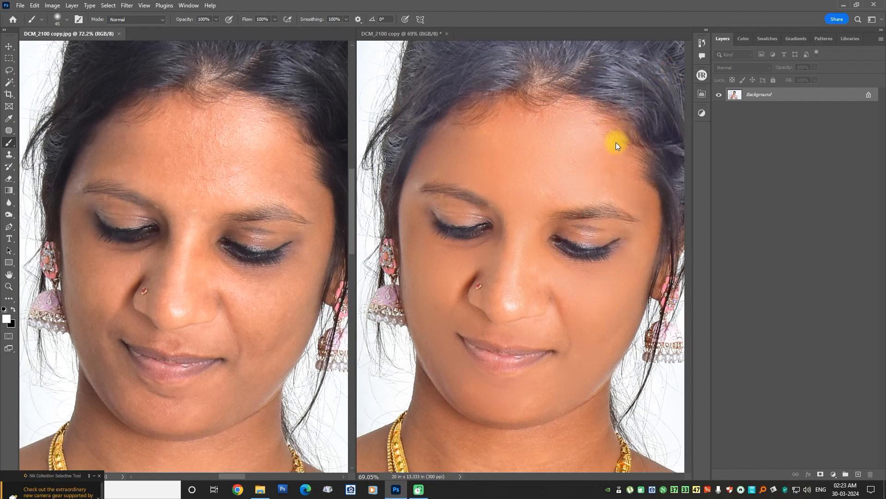